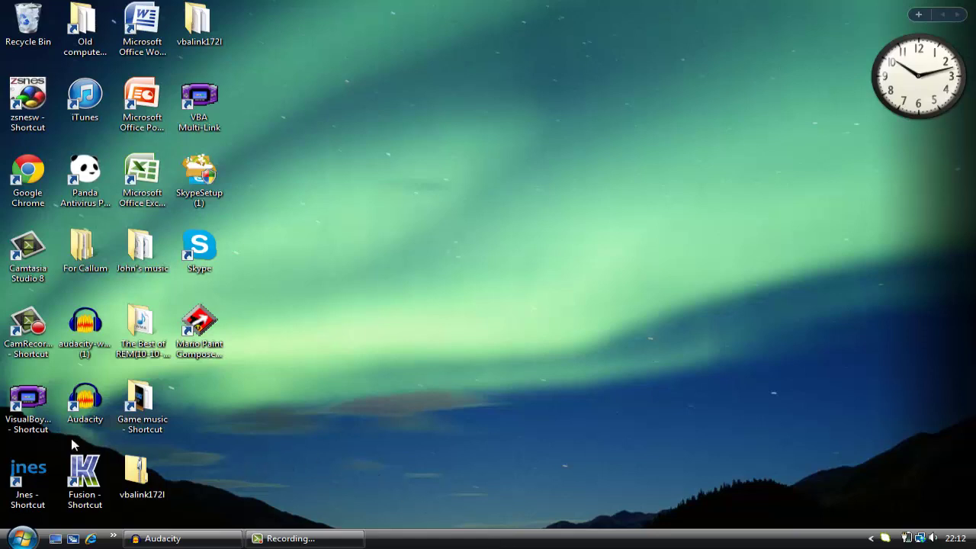
- Launch VisualBoyAdvance and load The Legend of Zelda - The Minish Cap from the recently opened games
double_click(40, 421)
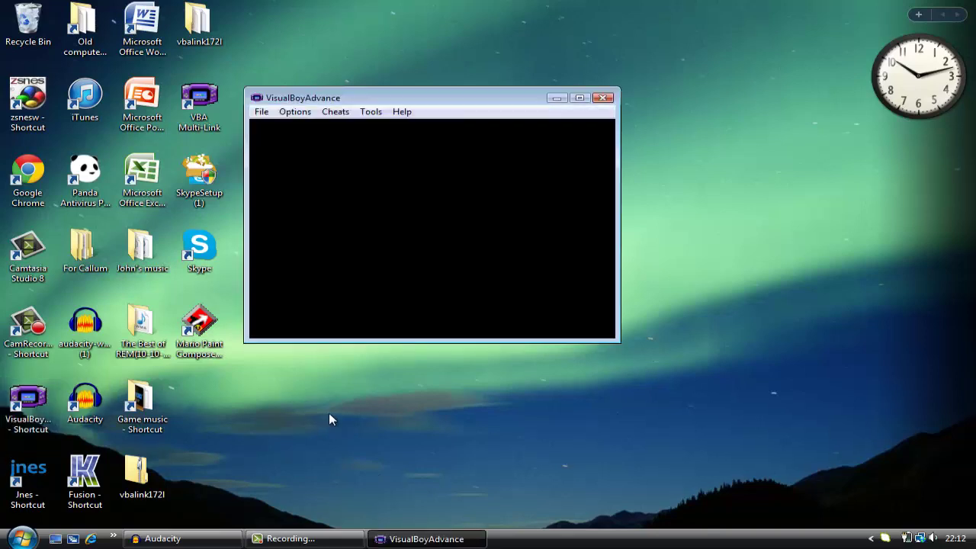
click(258, 113)
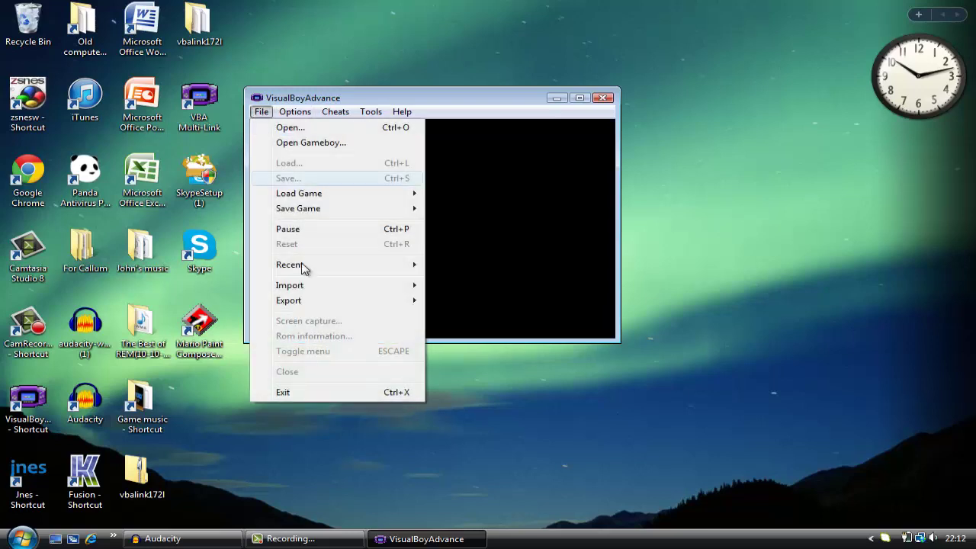
mouse_move(331, 270)
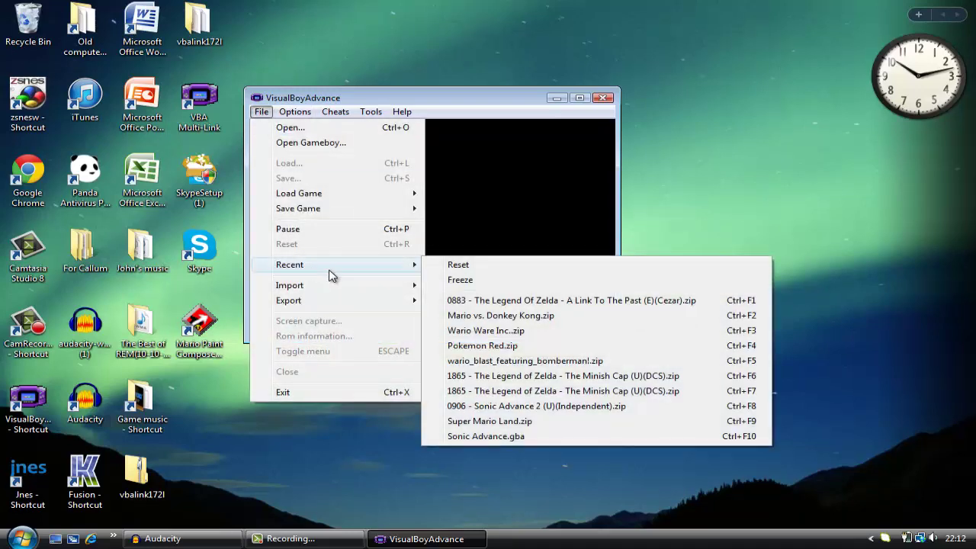
click(548, 375)
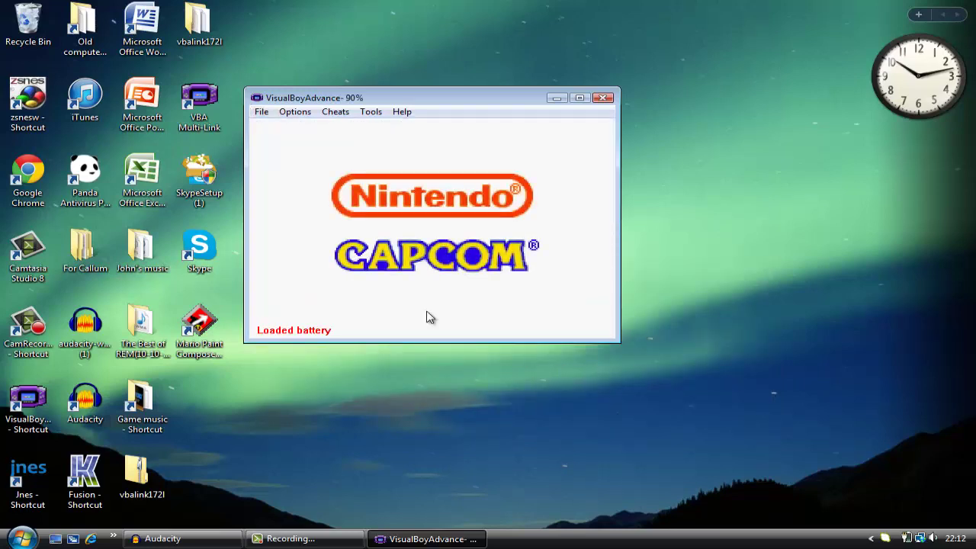
- Configure joypad 3 with the Joy 1 directions, buttons 1 and 2 for A and B, 6 and 7 for L and R, 8 for Select, 9 for Start
click(296, 114)
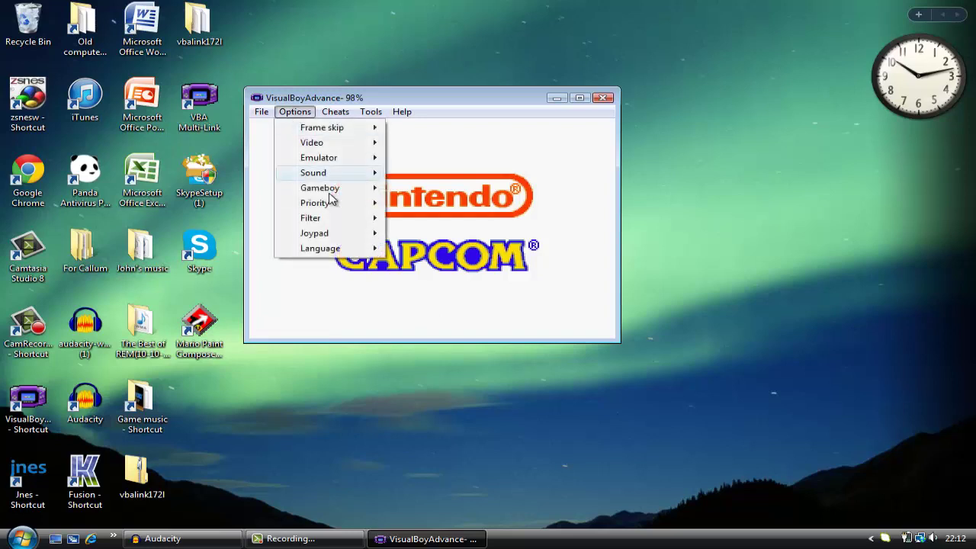
mouse_move(336, 238)
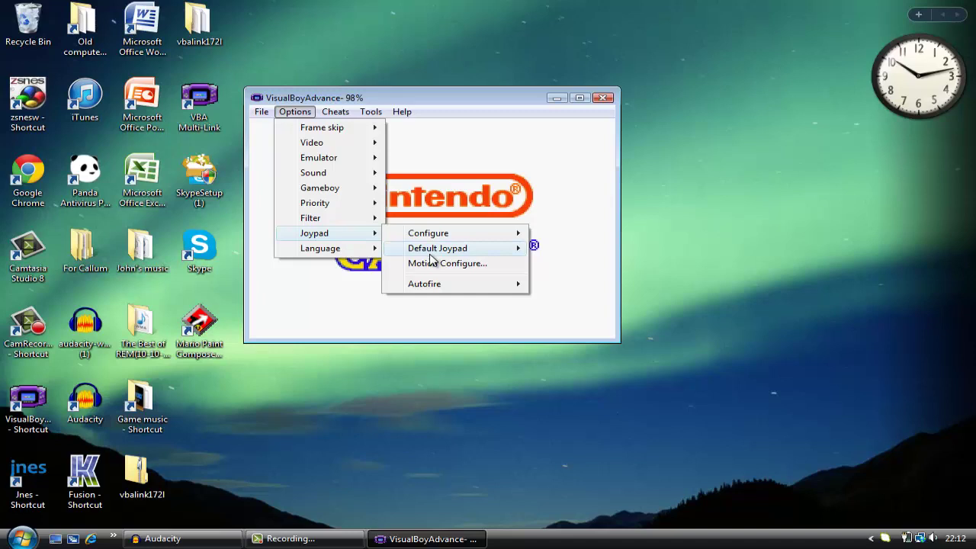
mouse_move(429, 258)
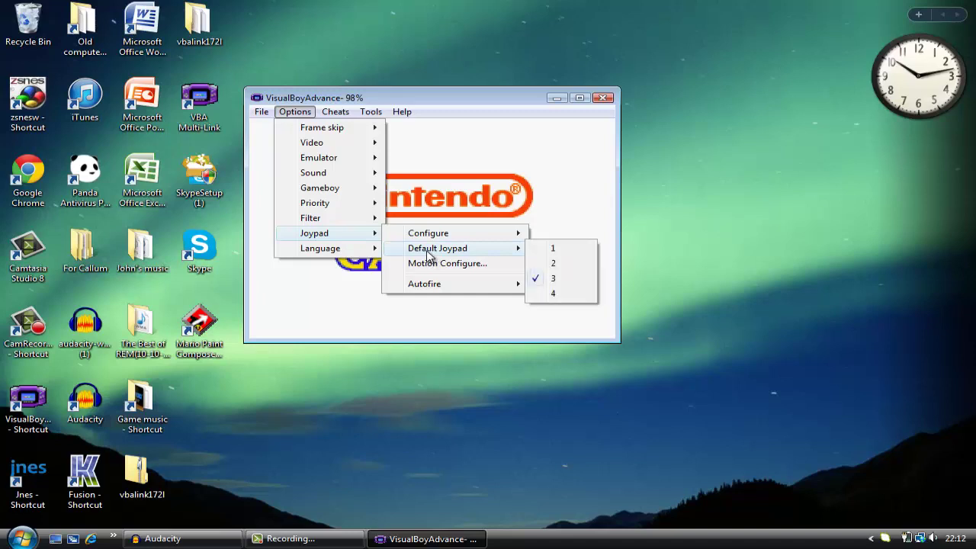
mouse_move(425, 234)
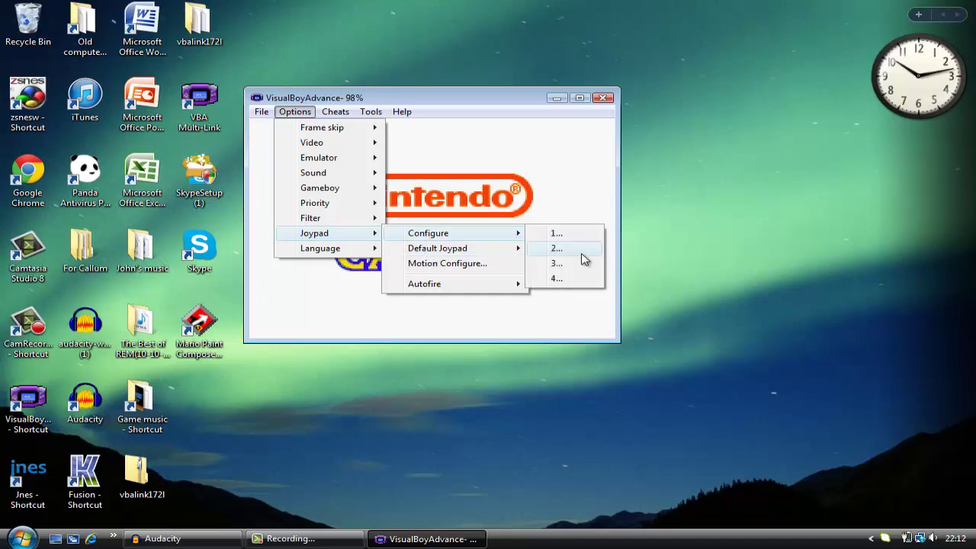
click(578, 263)
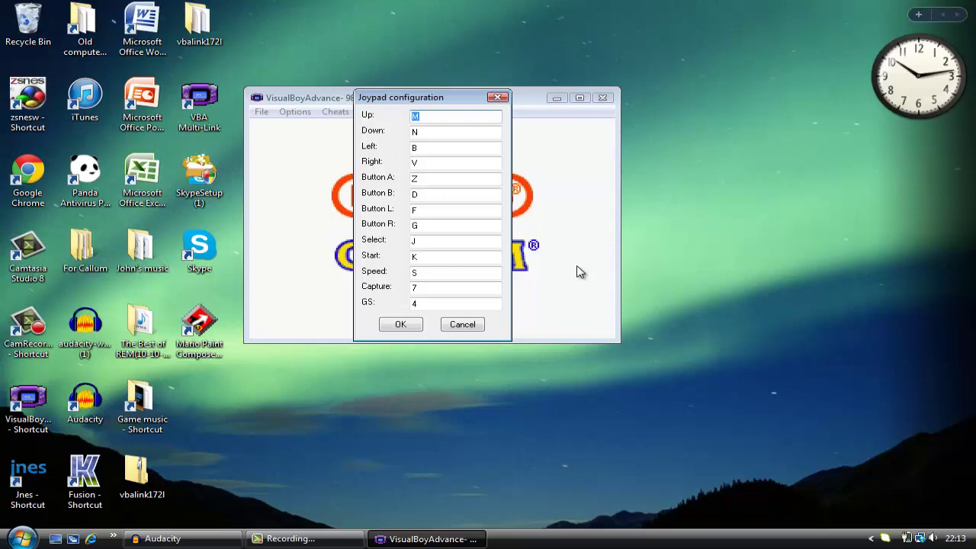
click(430, 117)
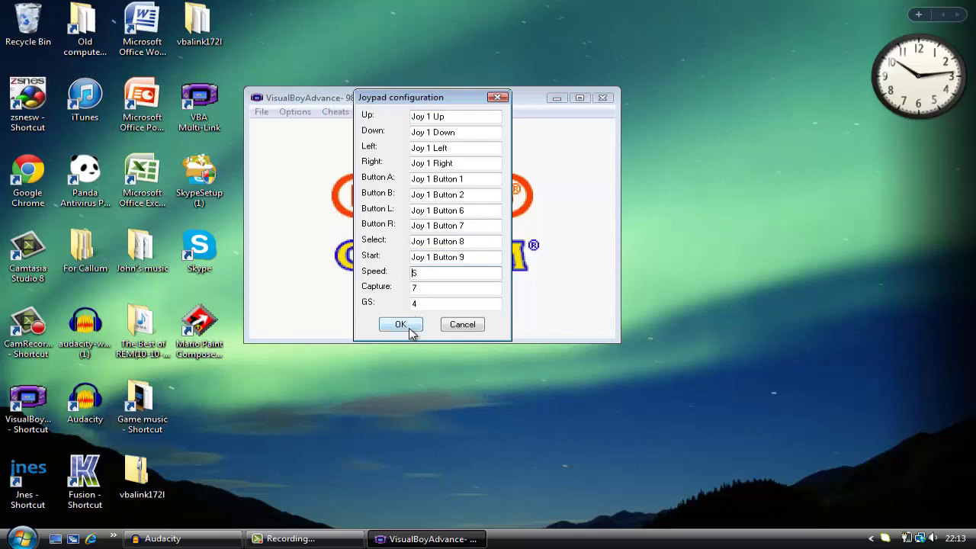
click(410, 329)
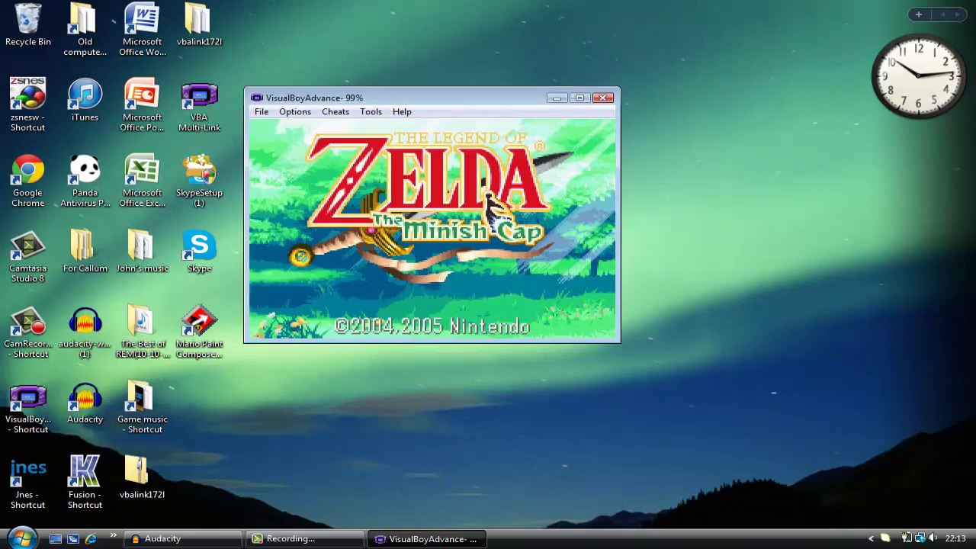
- Start The Minish Cap, load save file 1 and advance through the opening dialogue
key(Return)
key(Down)
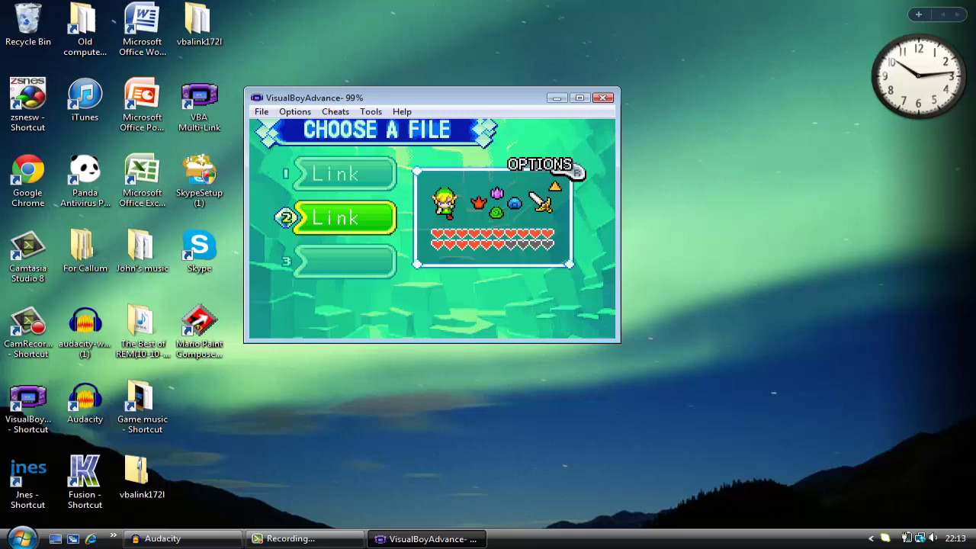
key(Up)
key(Down)
key(Up)
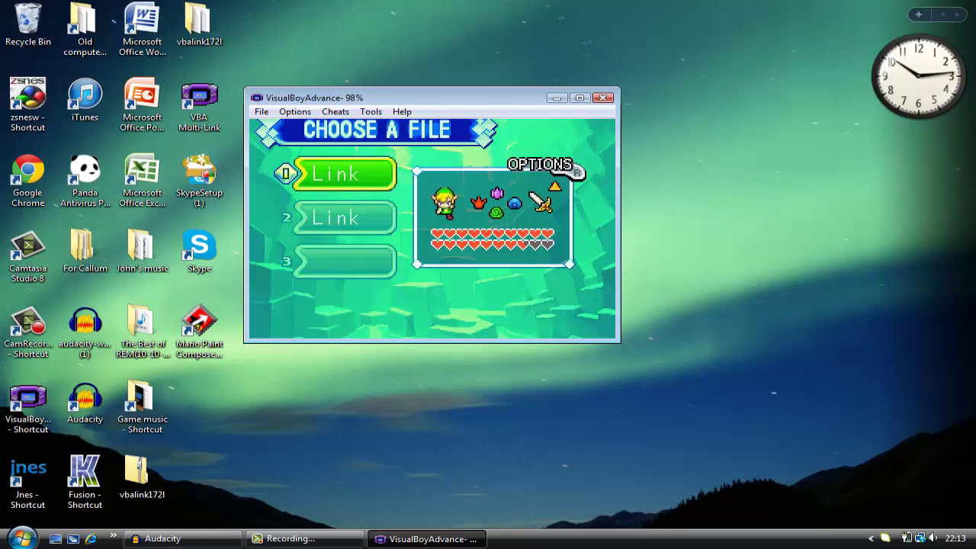
key(z)
key(z)
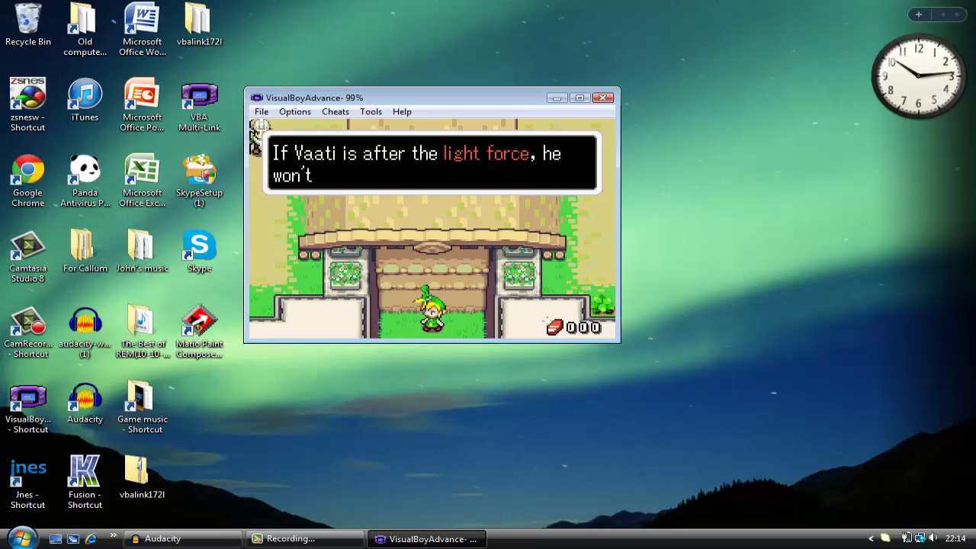
key(z)
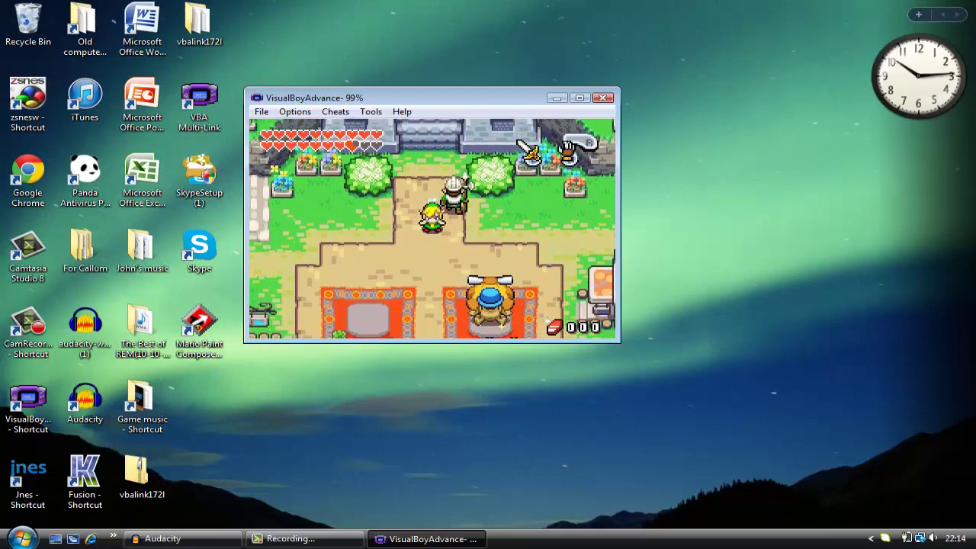
- Test the controls by walking Link down through the market, and close VisualBoyAdvance
key(Down)
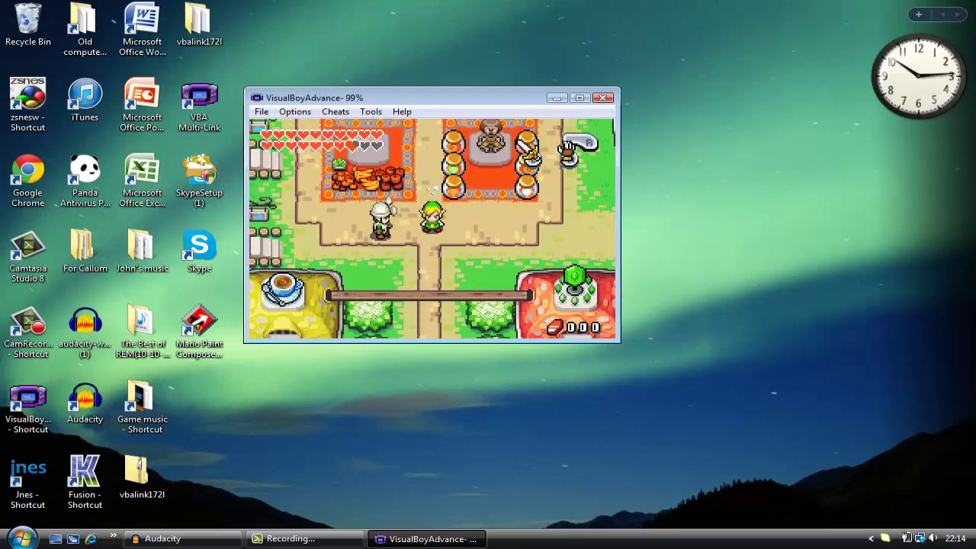
key(Down)
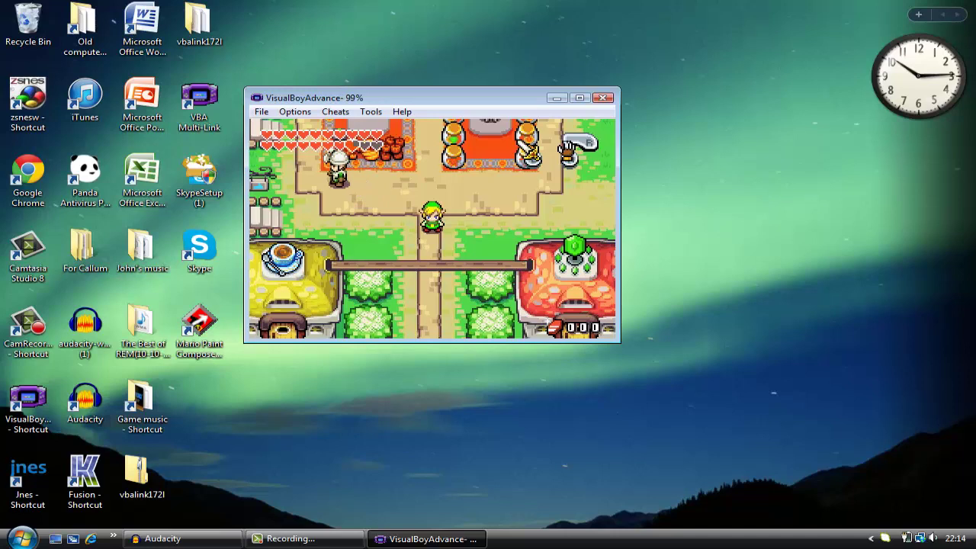
click(602, 100)
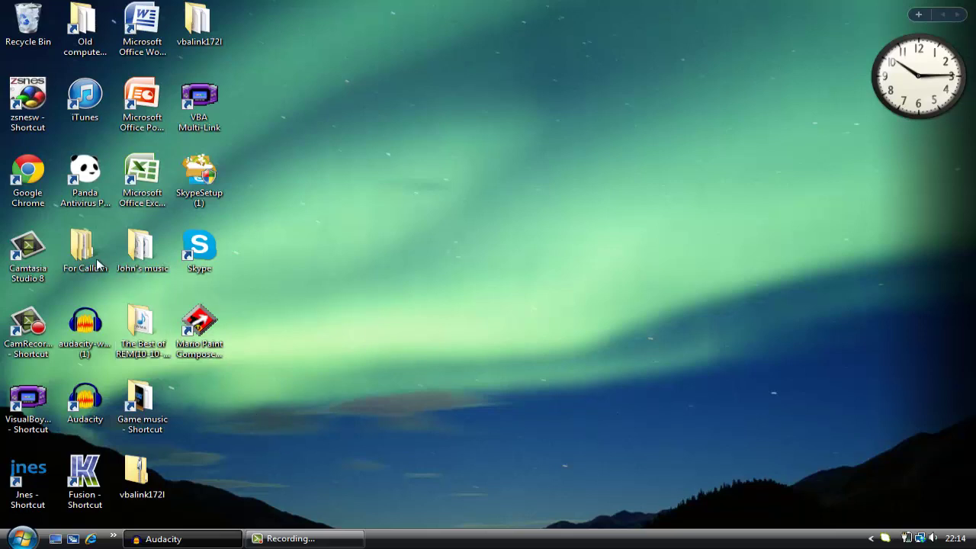
- Launch ZSNES and load the Super Mario World (USA) ROM from the emulator ROMs folder
double_click(38, 126)
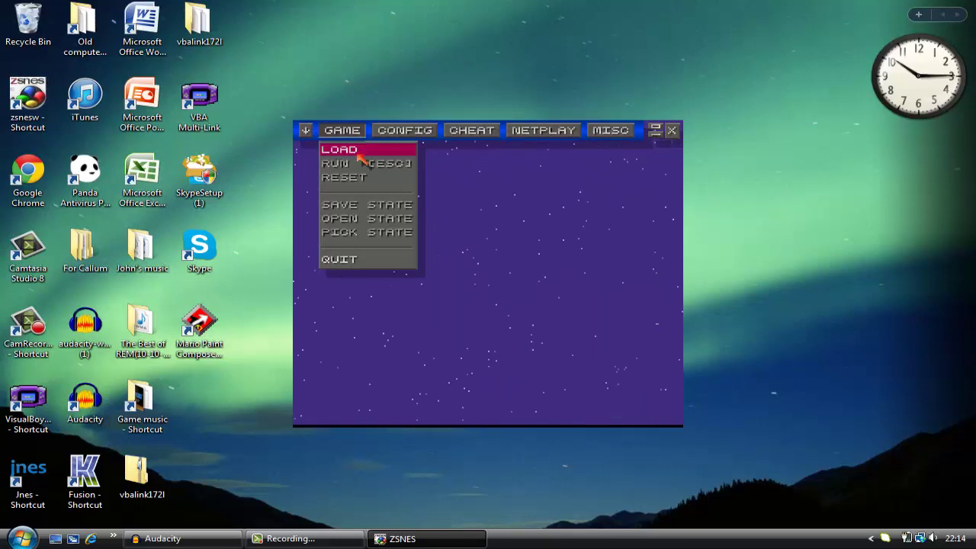
click(363, 154)
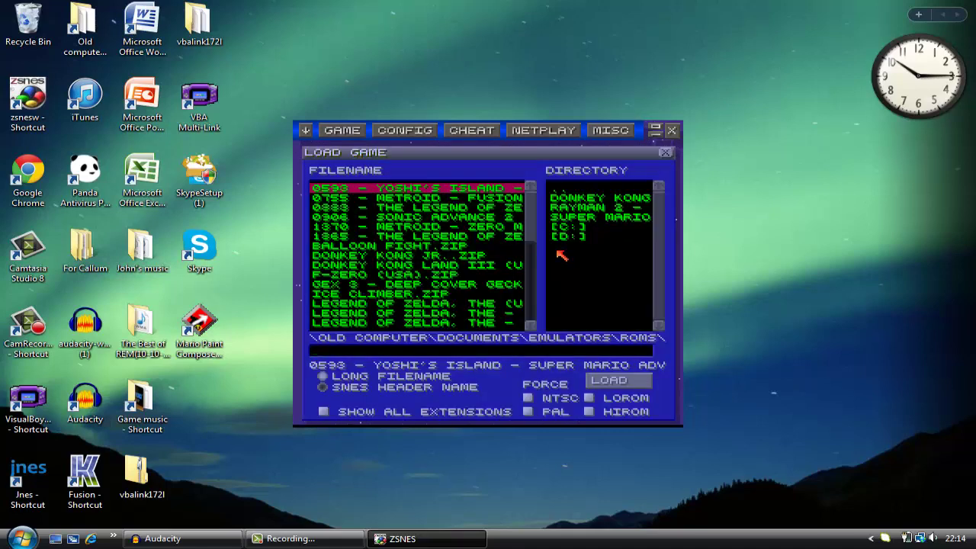
scroll(458, 244, down, 6)
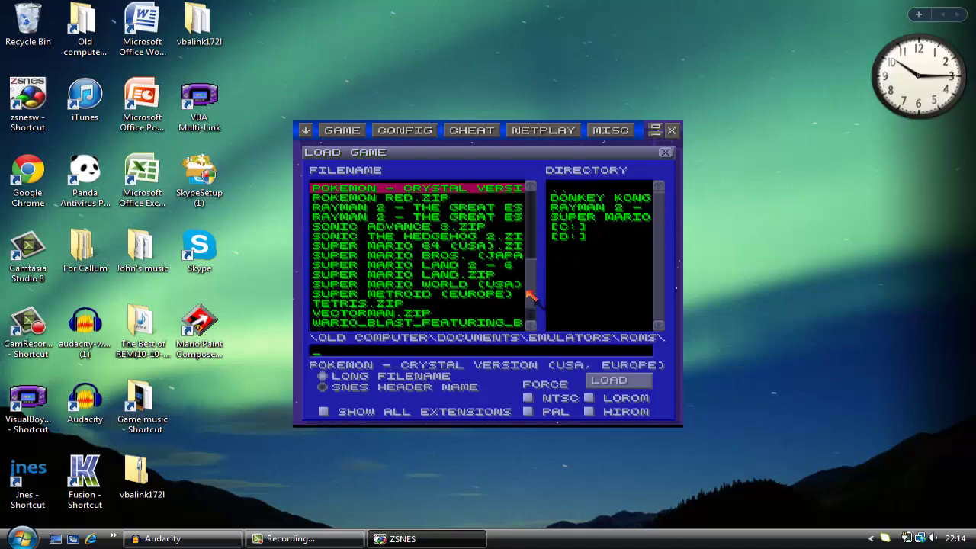
click(454, 284)
double_click(454, 284)
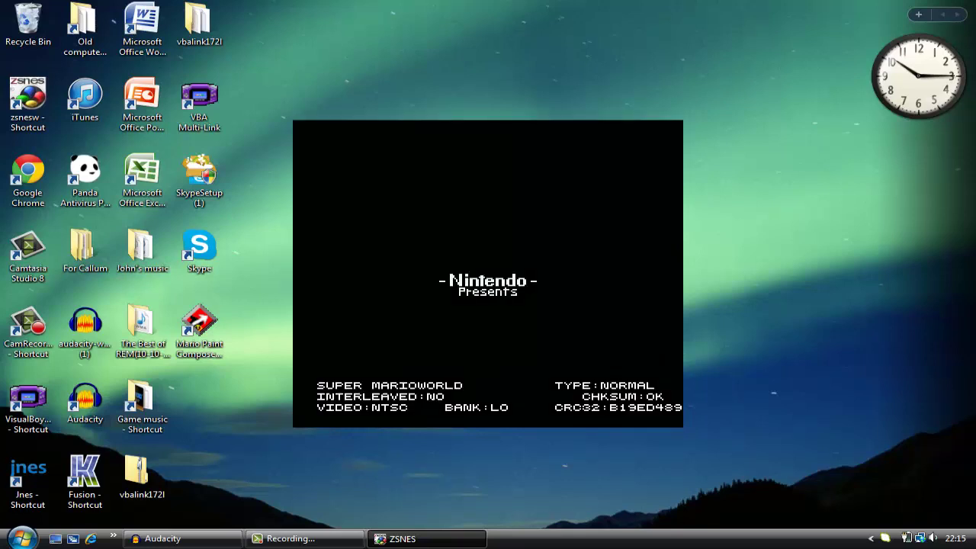
- Examine the key assignments for input device #1, selecting the Up key field, and close the input settings
key(Escape)
click(403, 132)
key(Down)
key(Down)
key(Up)
key(Up)
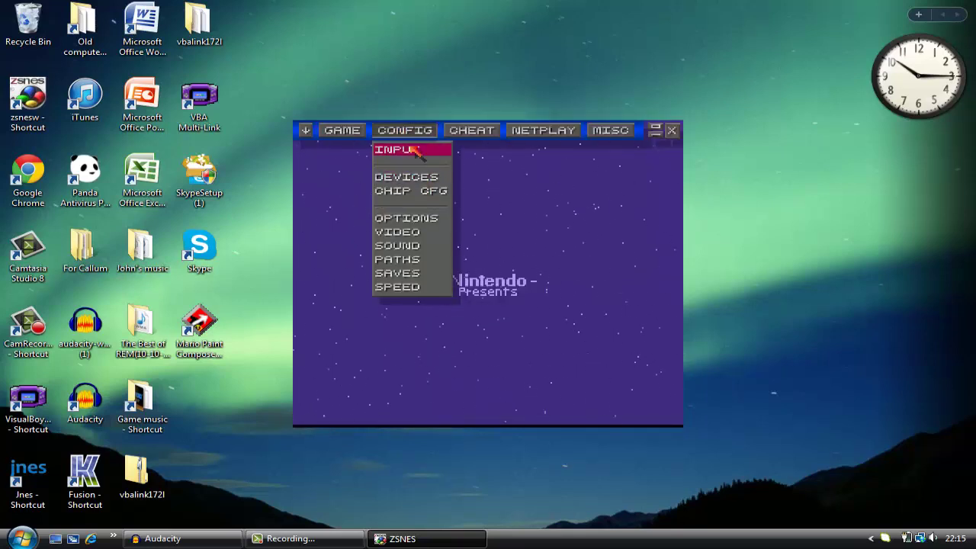
click(414, 152)
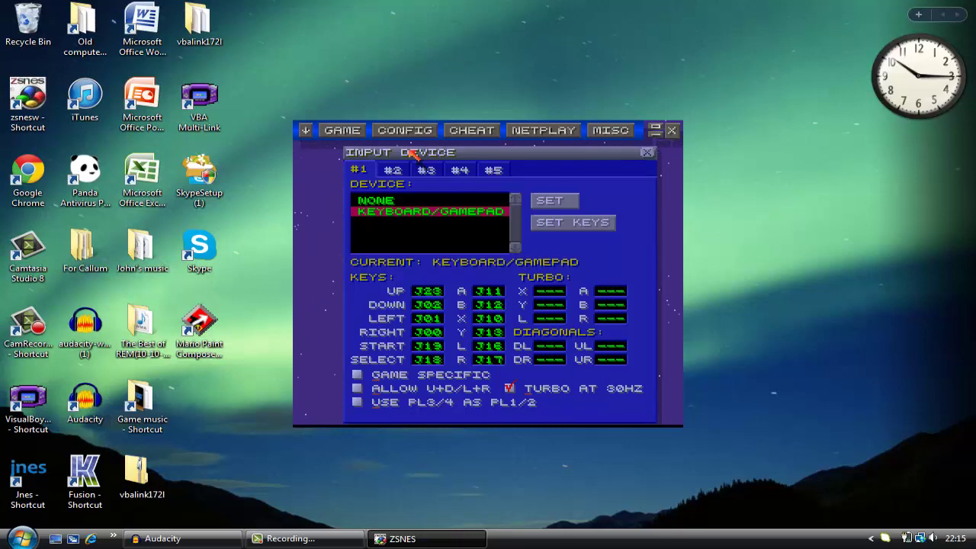
click(427, 292)
click(646, 153)
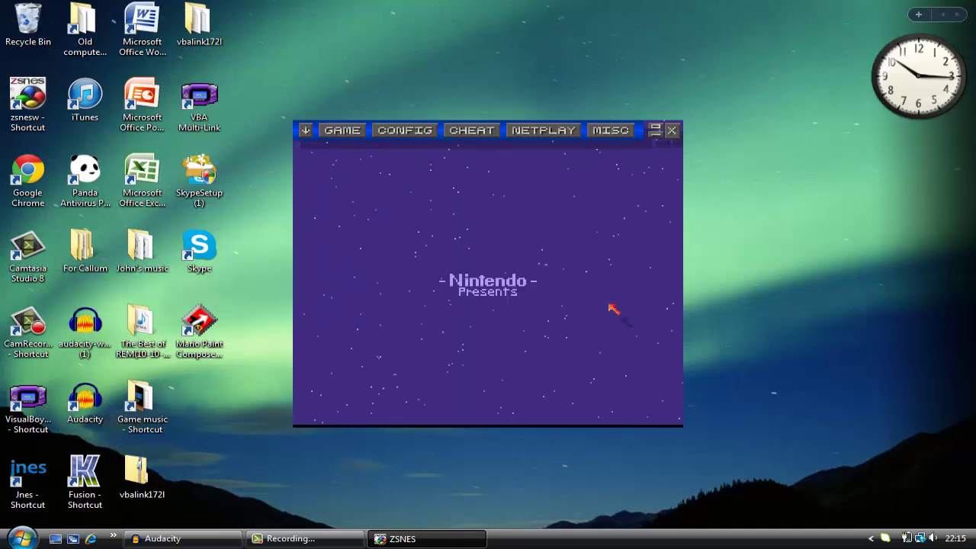
- Resume Super Mario World with the Mario A save and enter the underwater level from the overworld map
key(Escape)
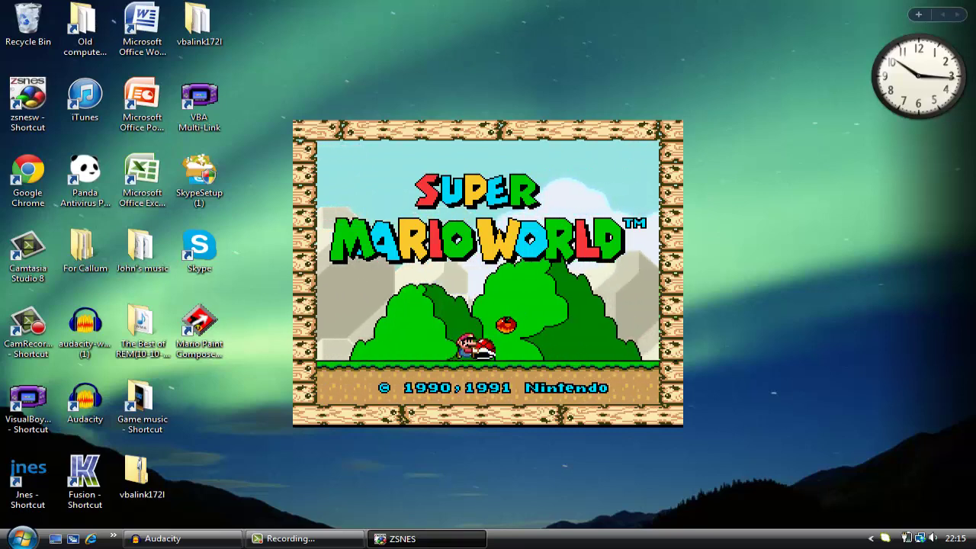
key(Return)
key(Down)
key(Up)
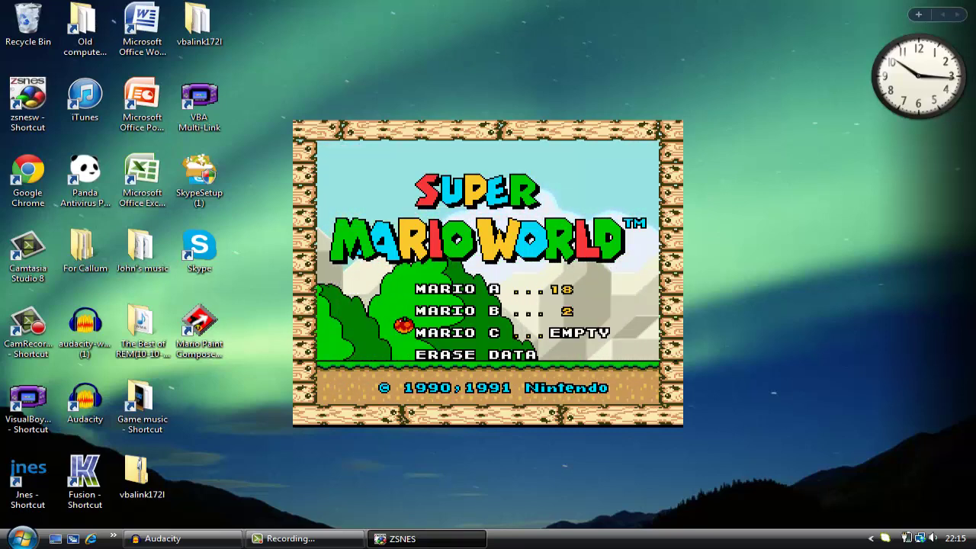
key(Return)
key(Return)
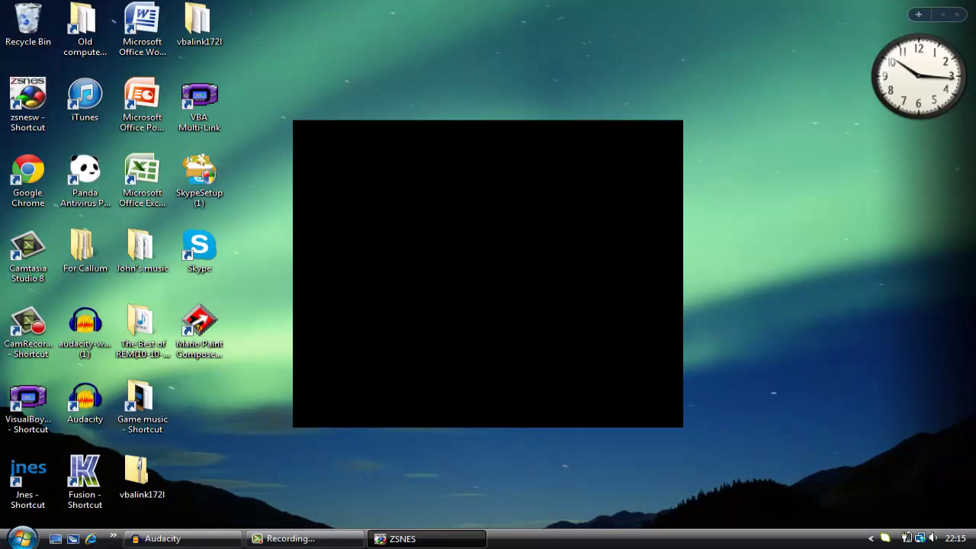
key(Up)
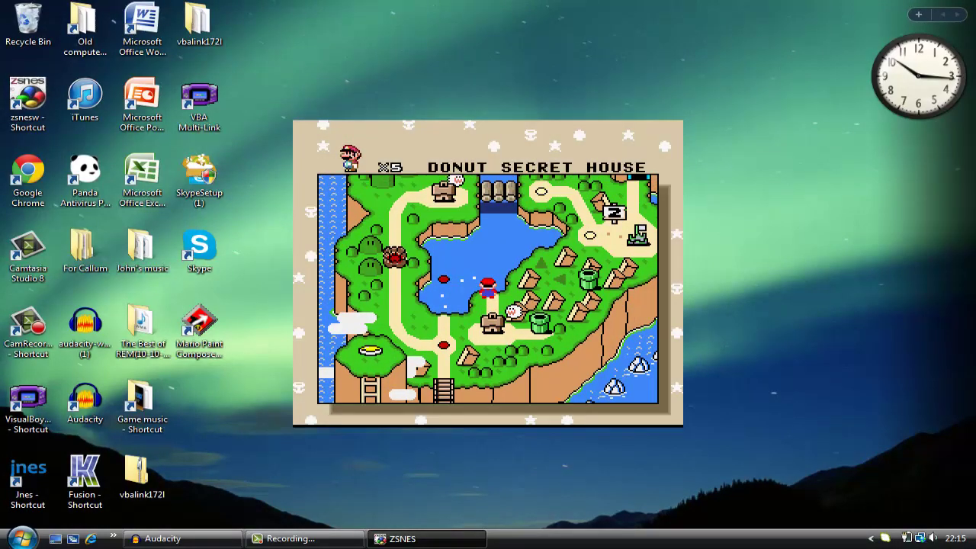
key(Return)
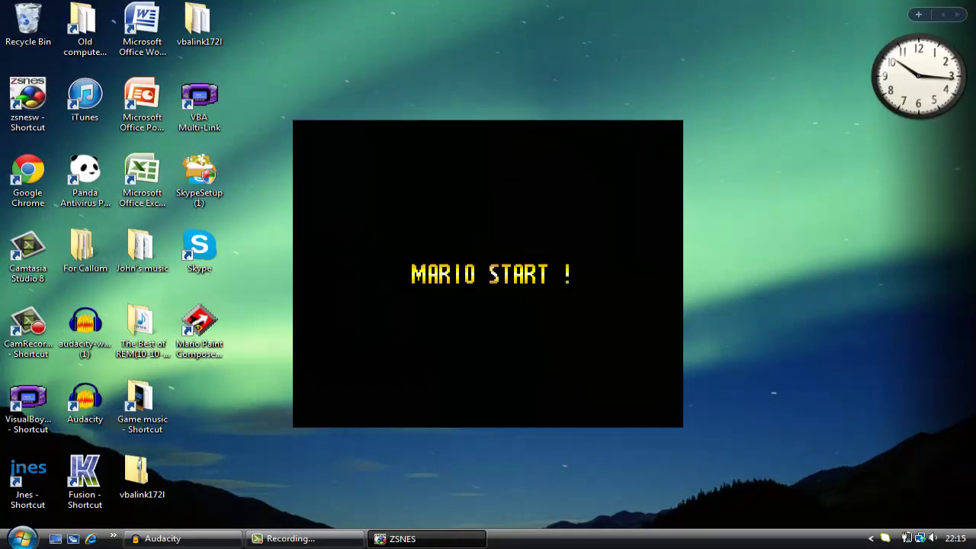
- Swim Mario right past the sleeping fish and collect the row of five coins above the stone platform
key(Right)
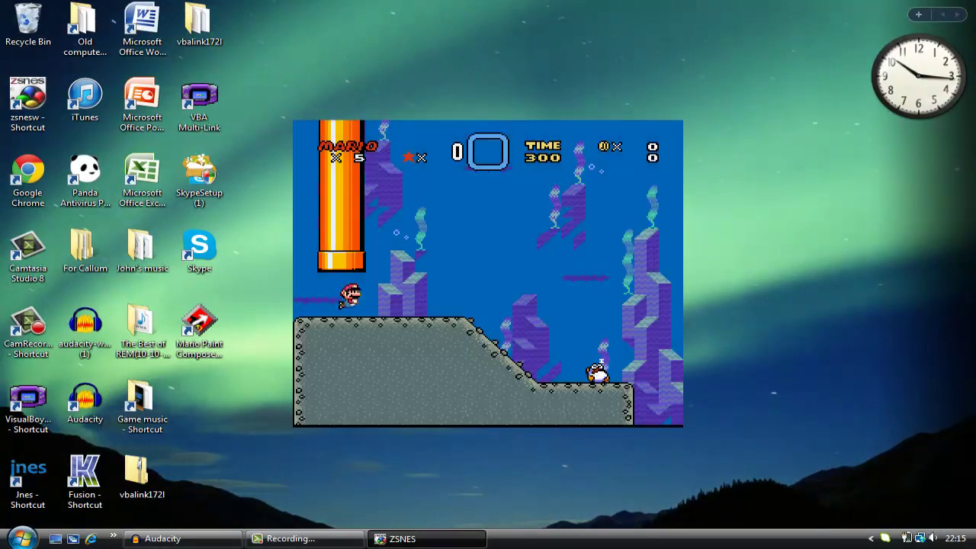
key(z)
key(z)
key(z)
key(Right)
key(z)
key(z)
key(z)
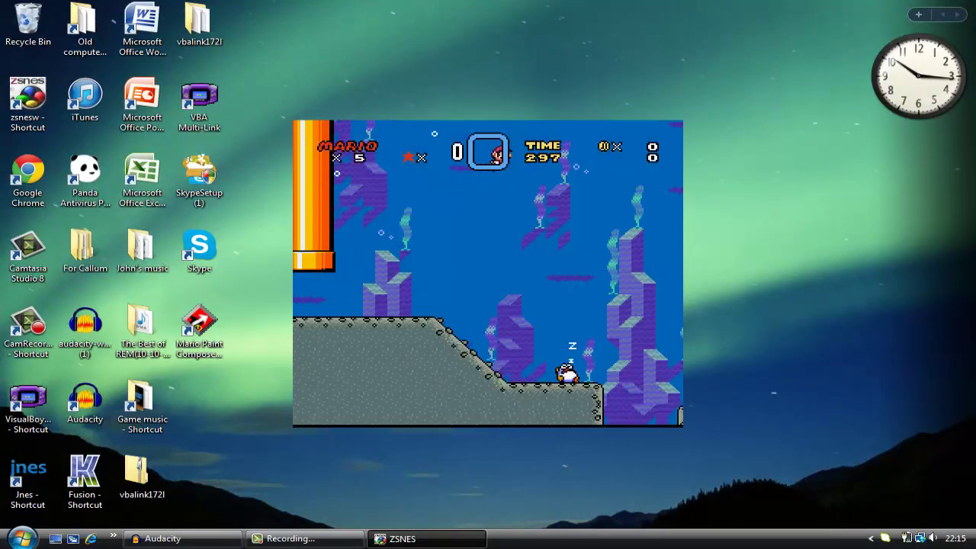
key(Right)
key(z)
key(z)
key(z)
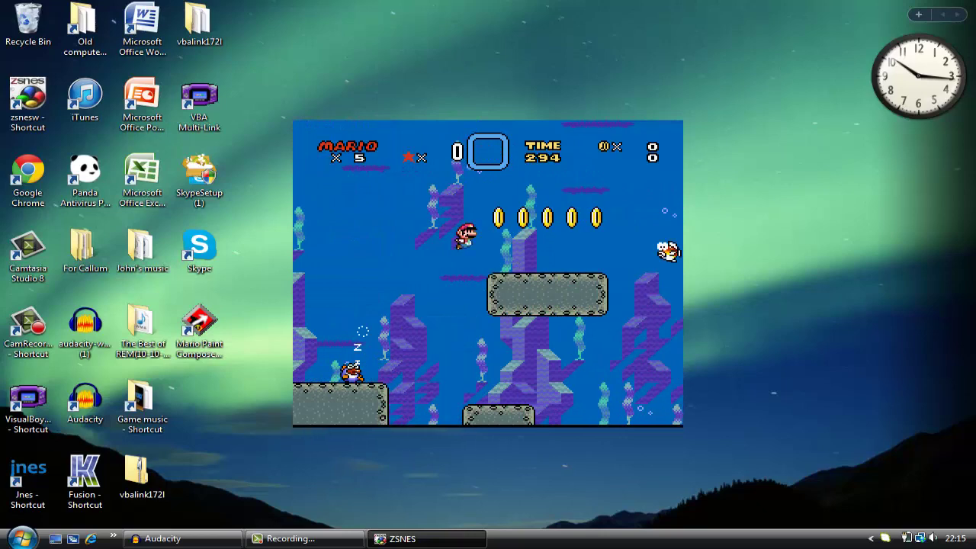
key(Right)
key(z)
key(z)
key(z)
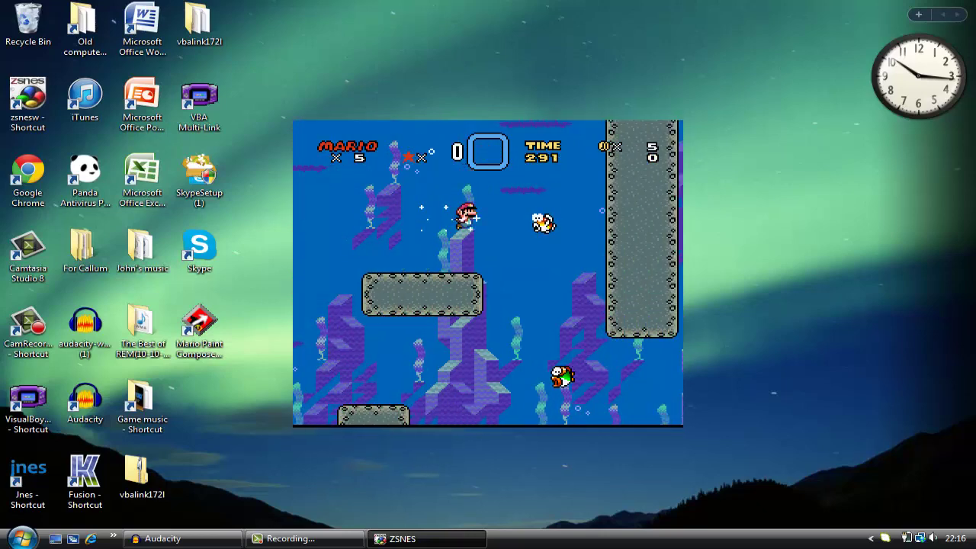
- Land Mario on the floating stone platform and exit ZSNES
key(Right)
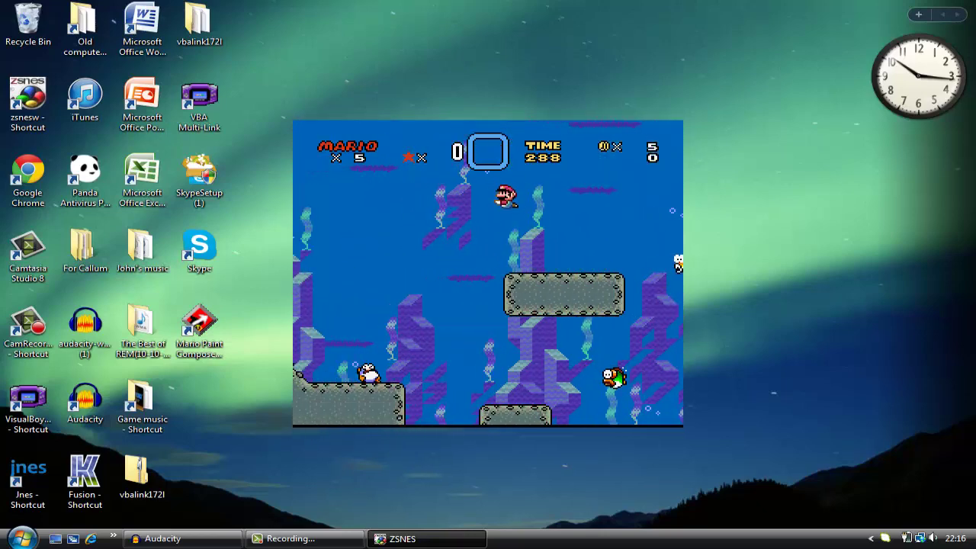
key(Right)
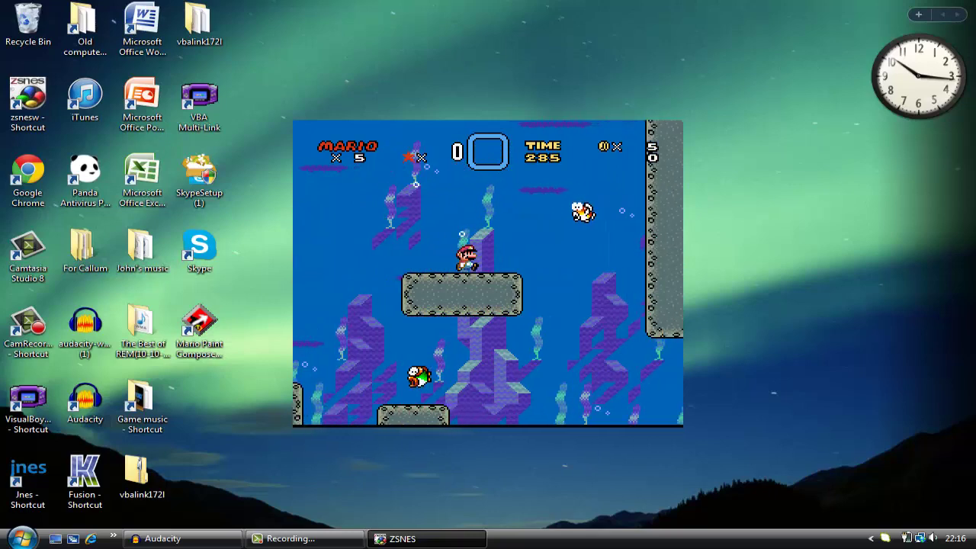
key(Escape)
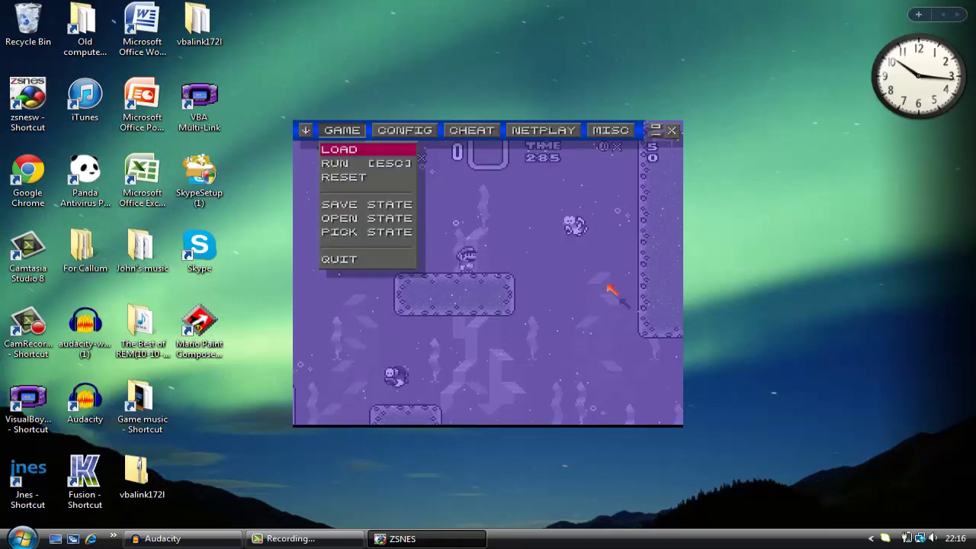
click(672, 131)
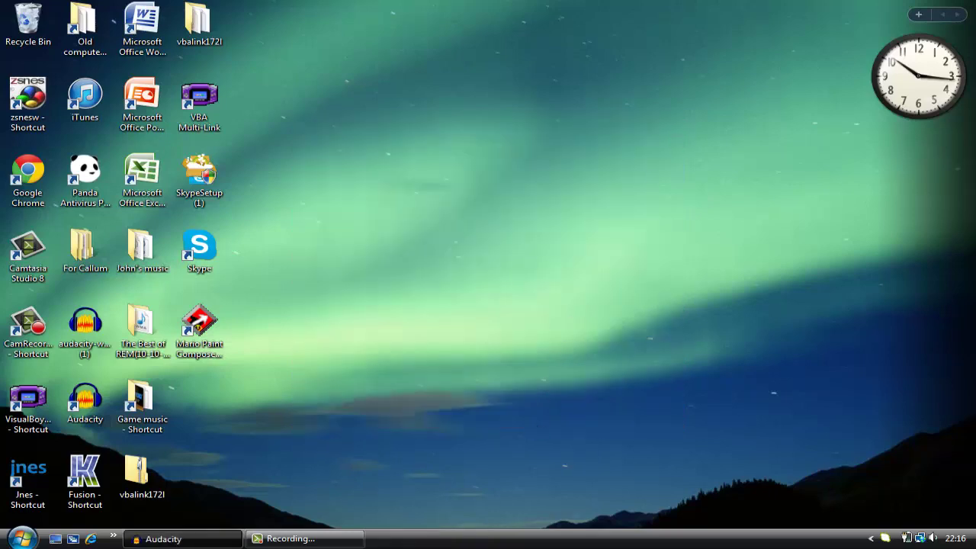